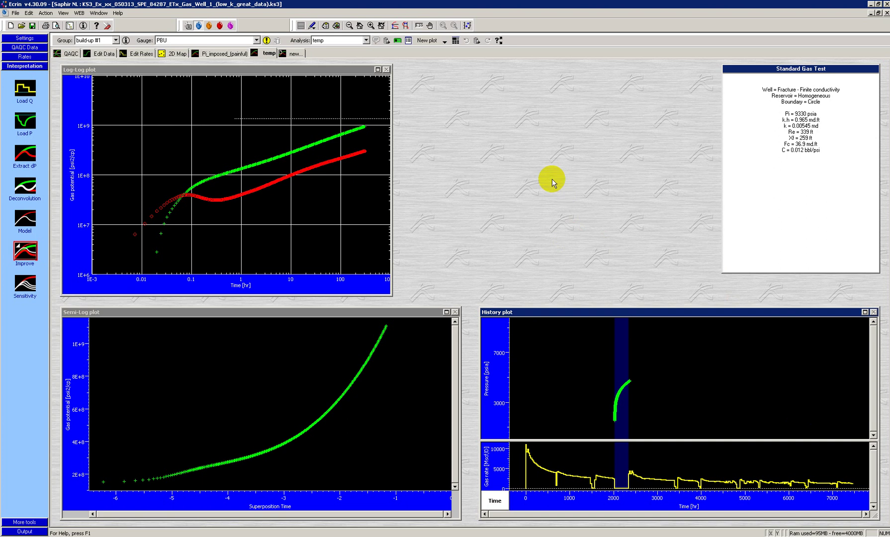
Change build-up #1's P@dt=0 from 1600 to 1525 psia via the log-log plot.
left_click(250, 194)
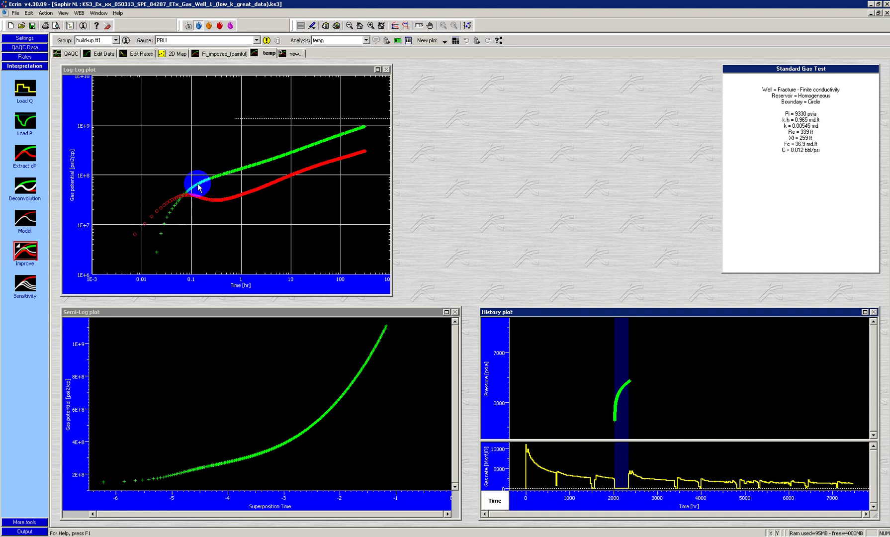
right_click(167, 156)
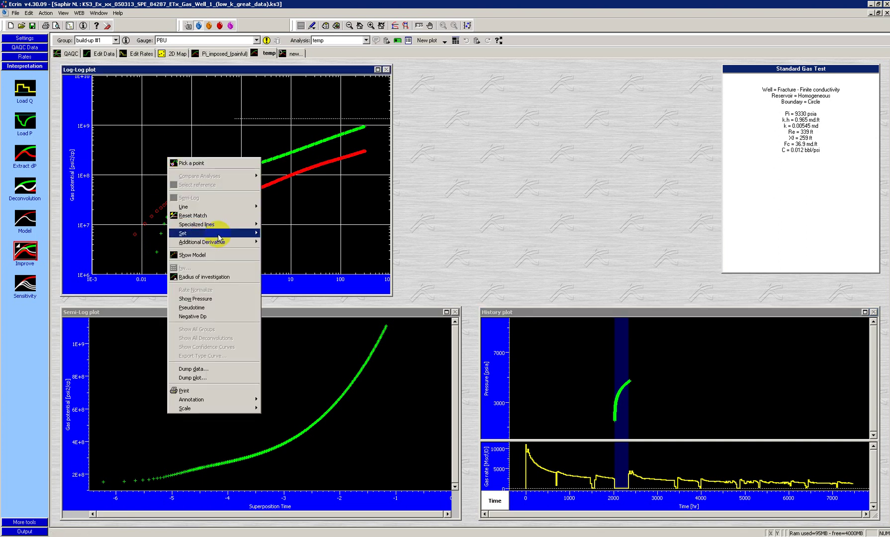
mouse_move(219, 233)
left_click(284, 233)
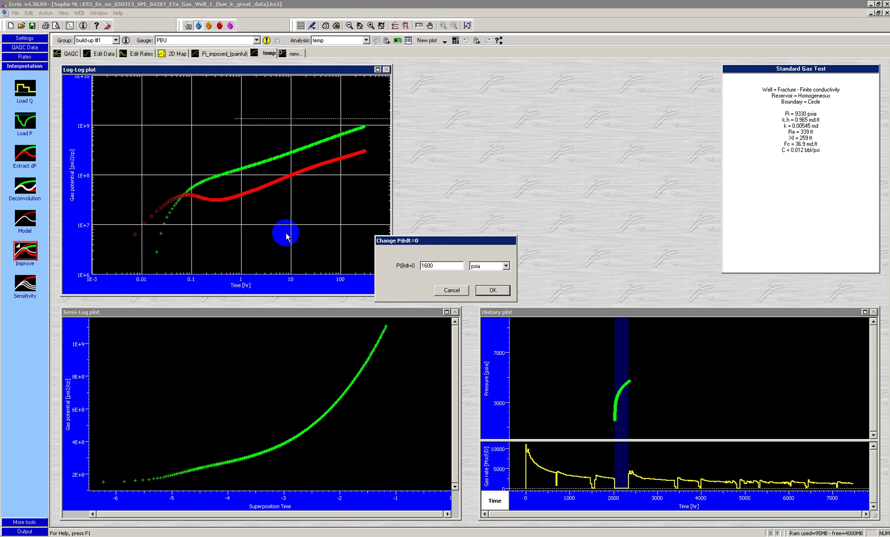
left_click(436, 266)
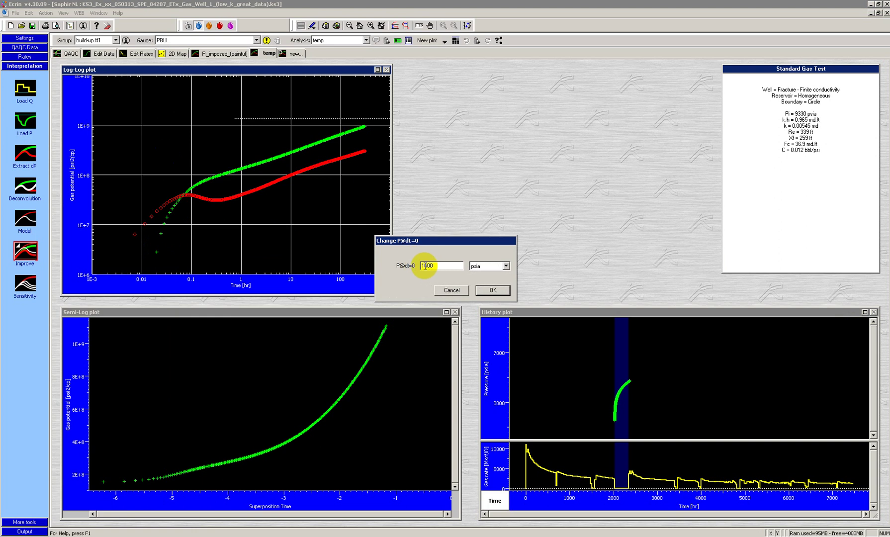
left_click(424, 266)
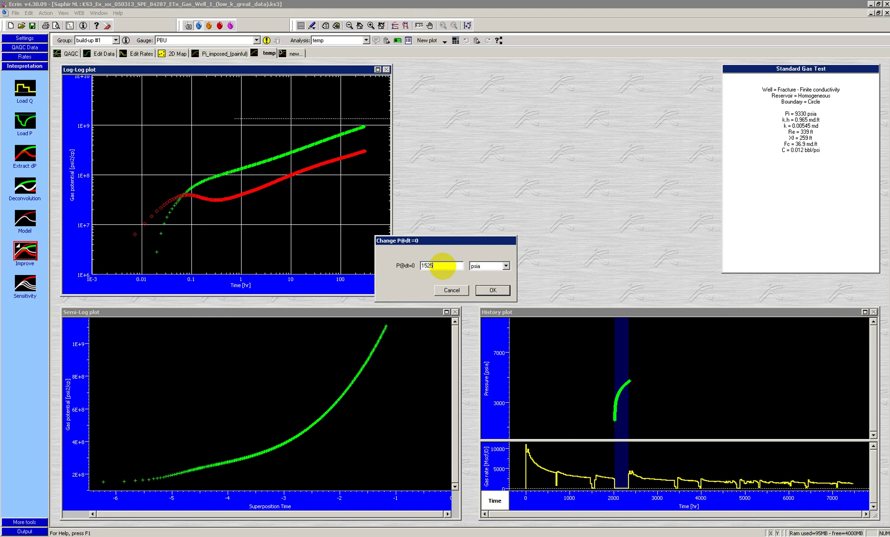
key("Return")
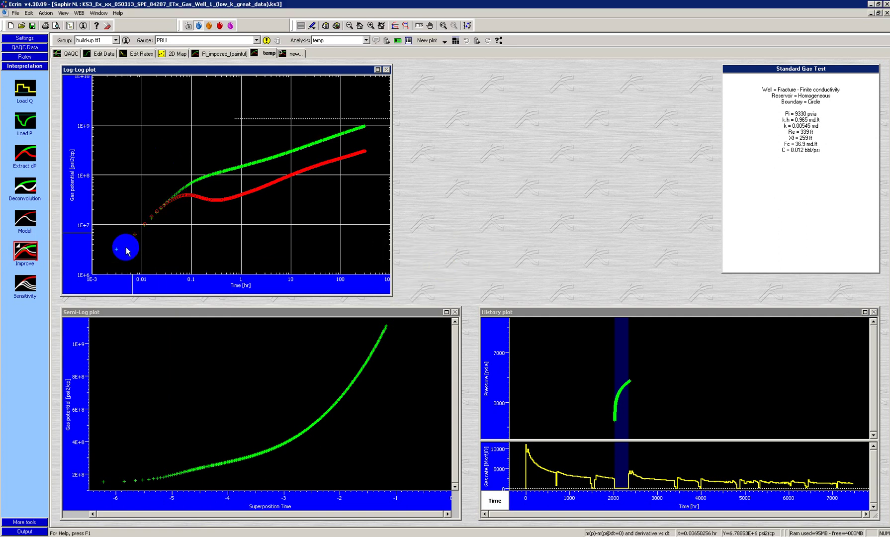
Lower P@dt=0 from 1525 to 1500 psia so the log-log points recompute.
right_click(230, 216)
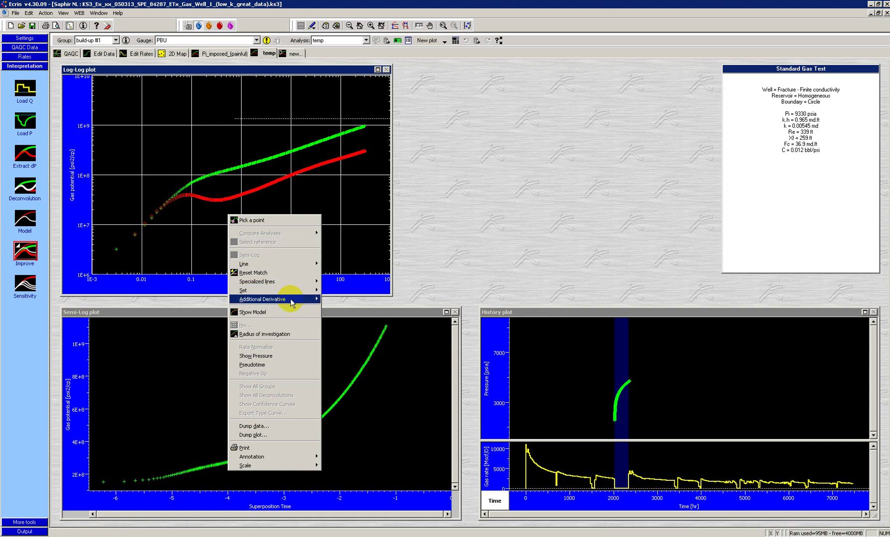
mouse_move(295, 300)
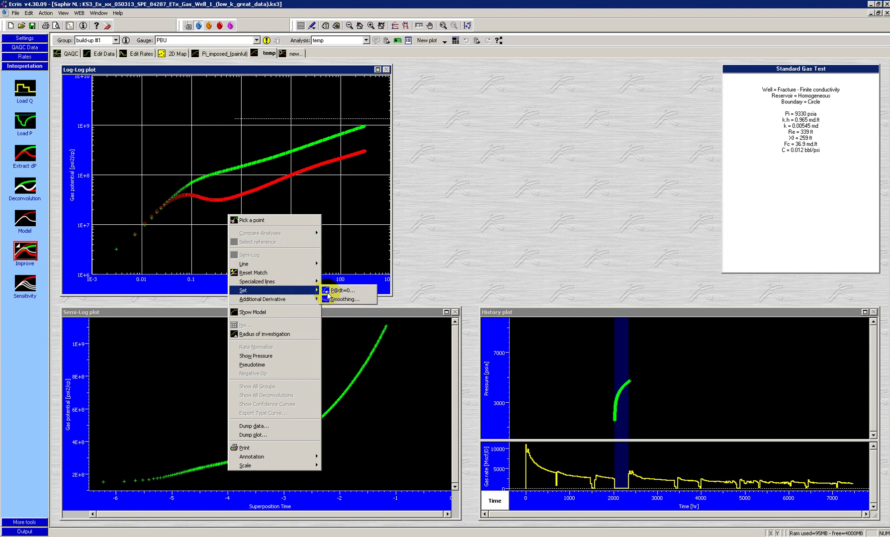
left_click(345, 295)
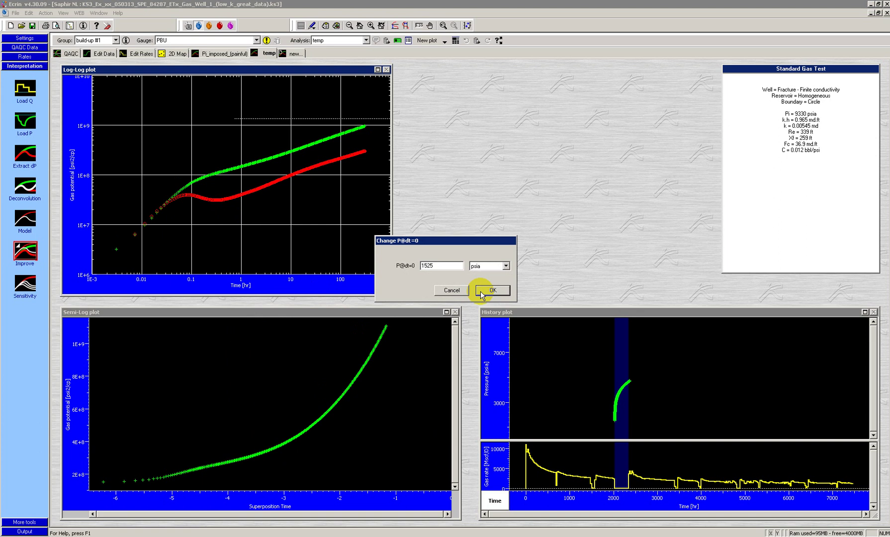
left_click(440, 265)
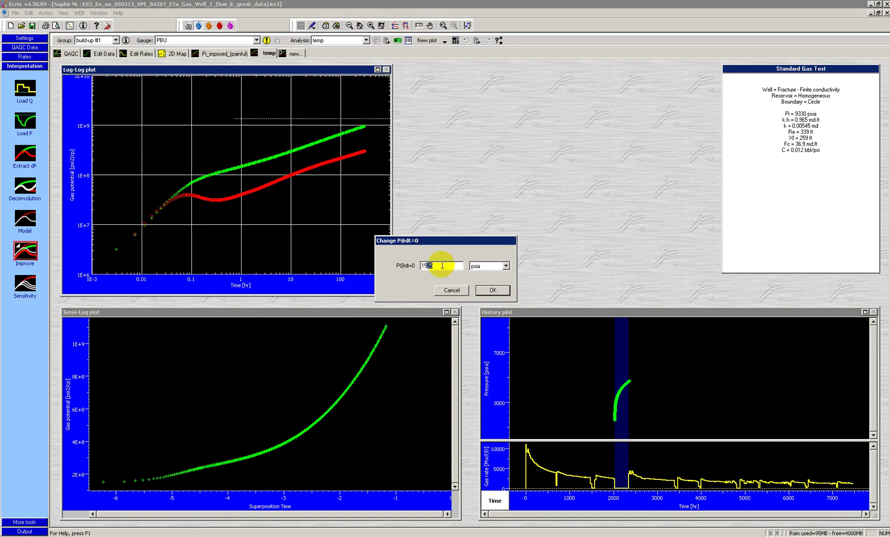
key("Return")
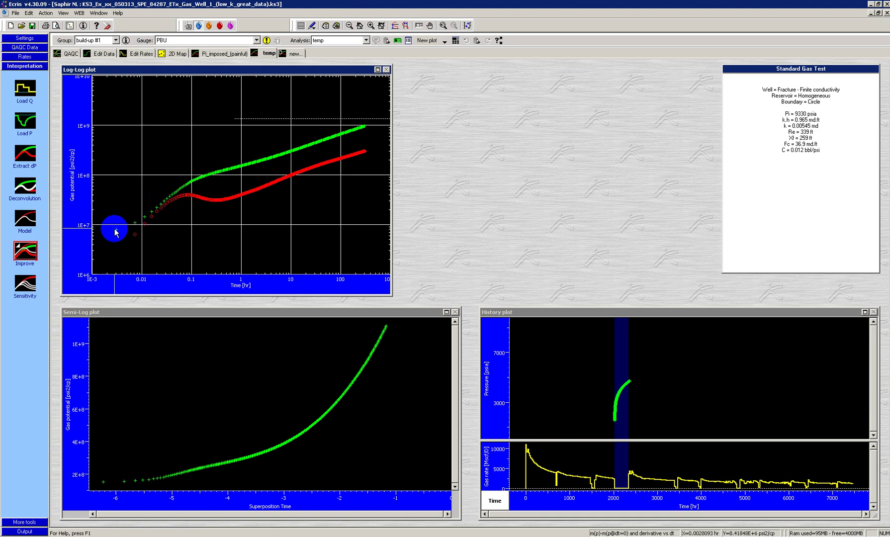
Replace the 1500 psia P@dt=0 value with 1525 psia.
right_click(175, 219)
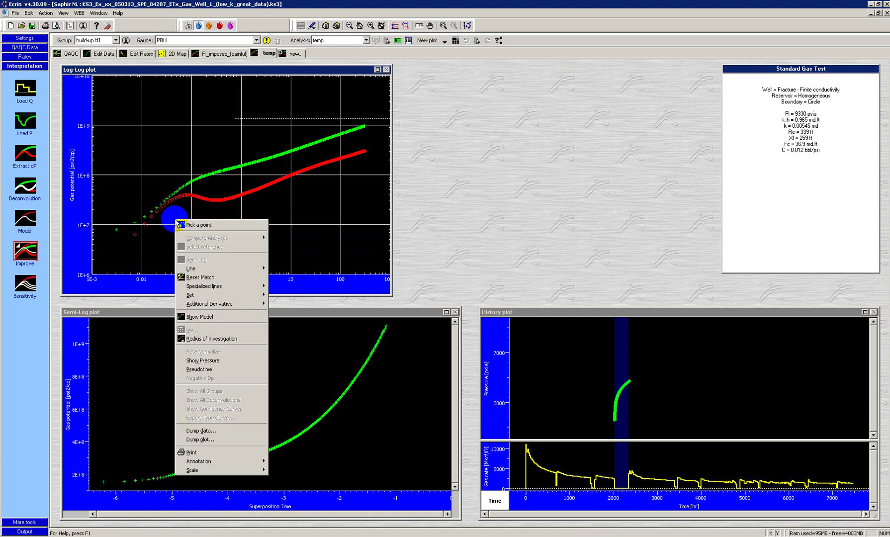
mouse_move(238, 295)
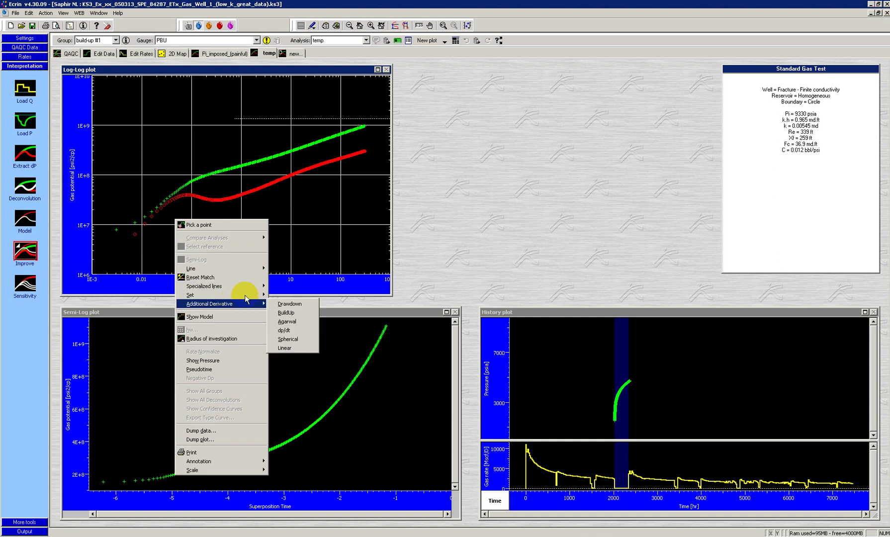
left_click(290, 296)
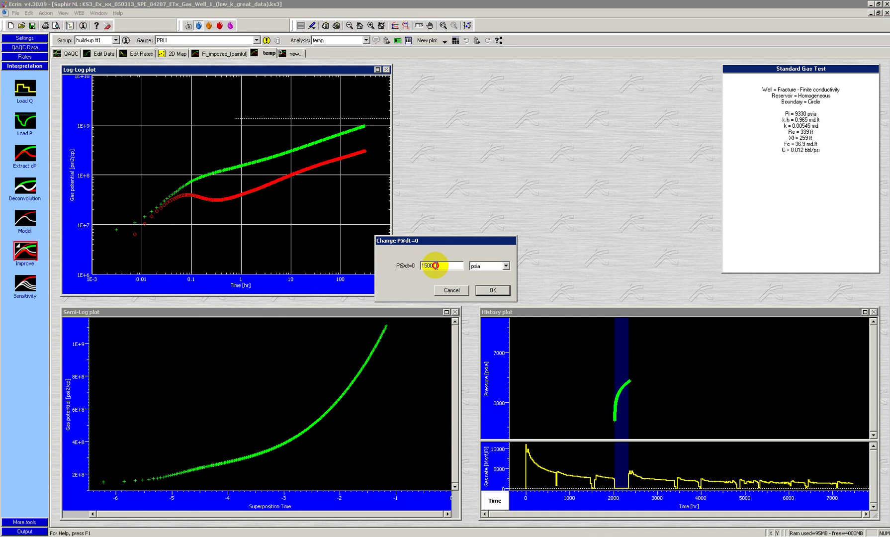
left_click_drag(434, 265, 407, 265)
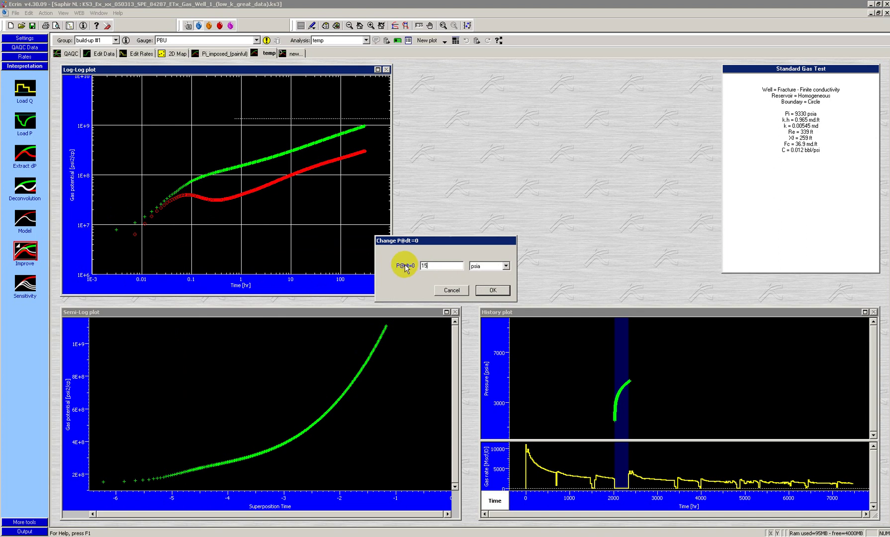
type("1525")
key("Return")
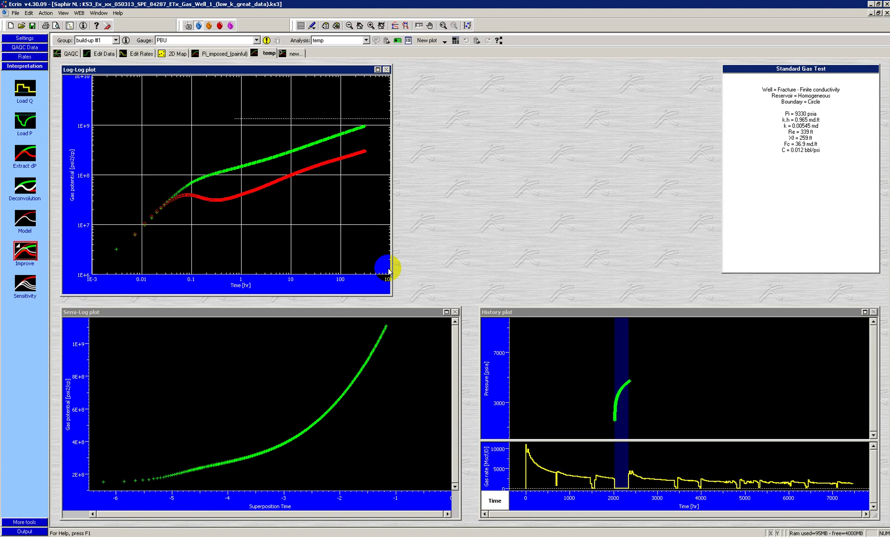
Create a Flexible plot of P vs Δt on linear scales and place it upper right.
left_click(444, 41)
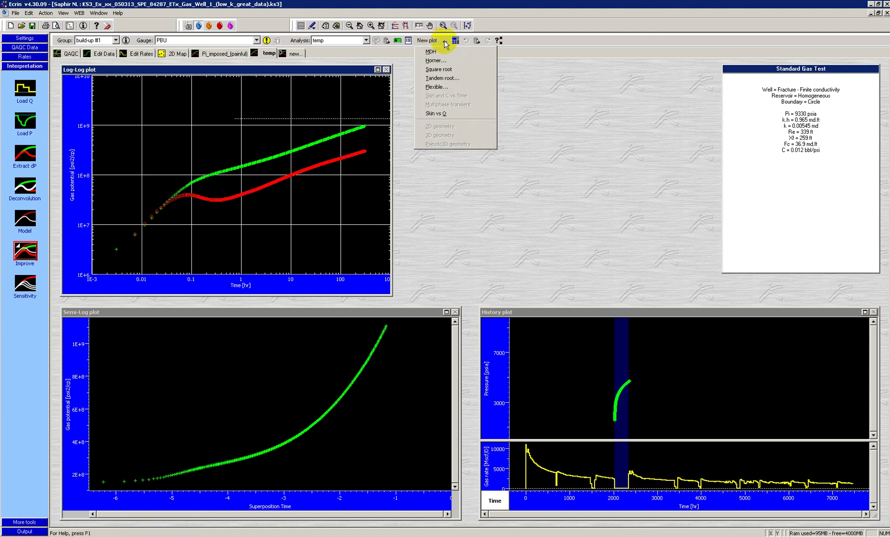
left_click(444, 87)
left_click_drag(441, 165, 556, 100)
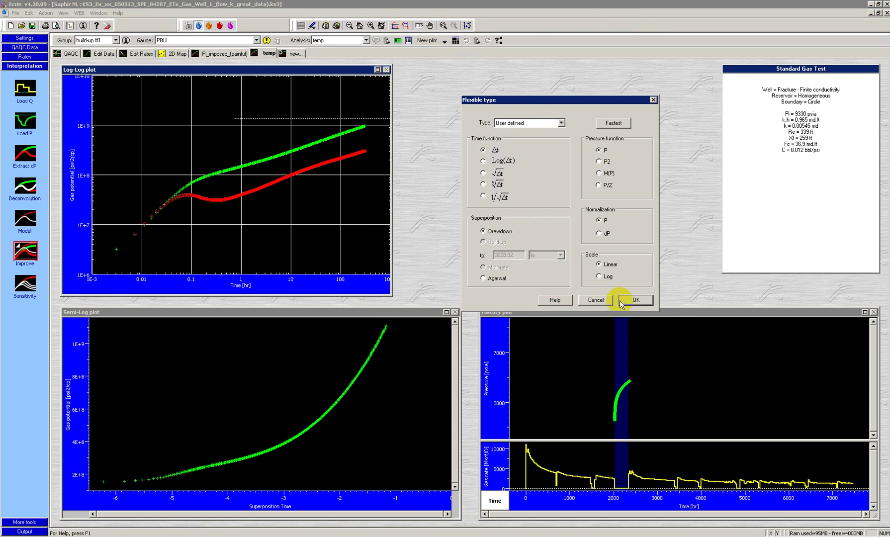
left_click(632, 300)
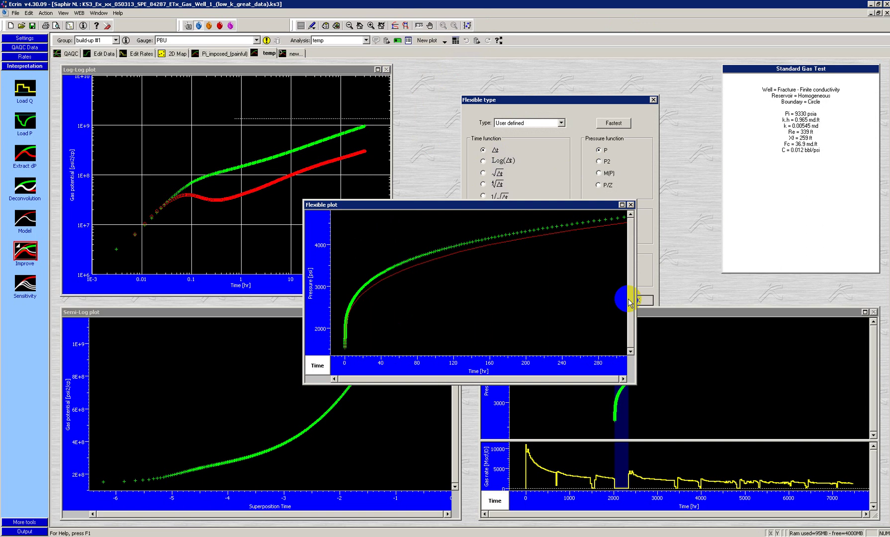
left_click_drag(497, 205, 584, 89)
Hide the model curve on the Flexible plot.
right_click(564, 168)
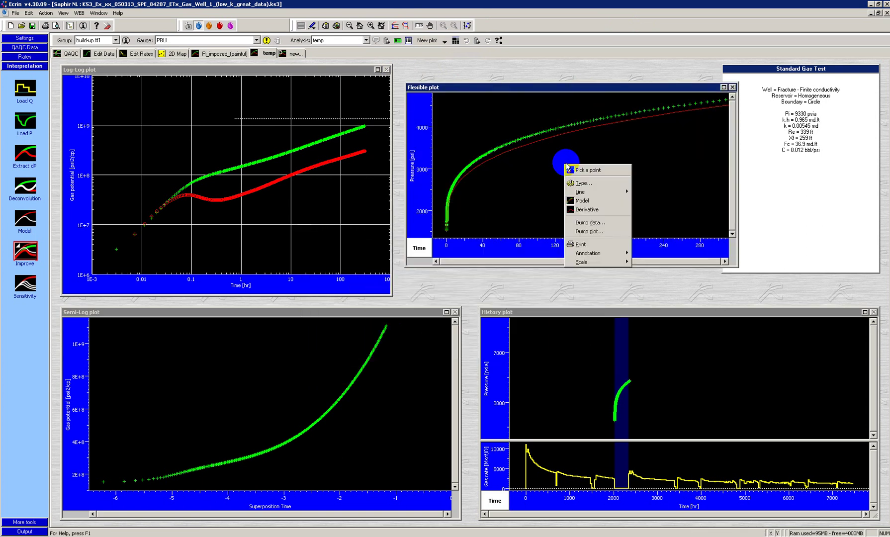
left_click(584, 205)
mouse_move(585, 205)
left_mouse_down()
mouse_move(497, 199)
mouse_move(479, 207)
mouse_move(474, 195)
left_mouse_up()
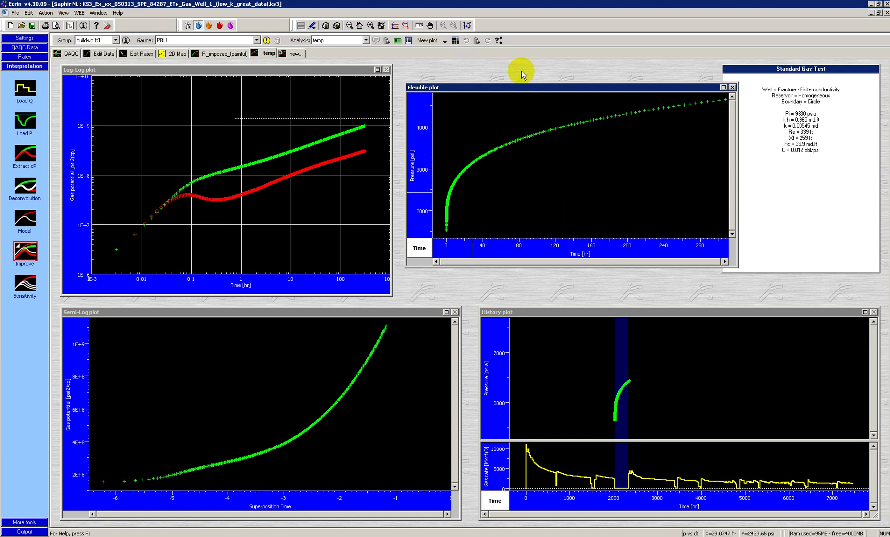
Zoom onto the earliest hour at about 1450–2050 psi and maximize the Flexible plot.
left_click(406, 25)
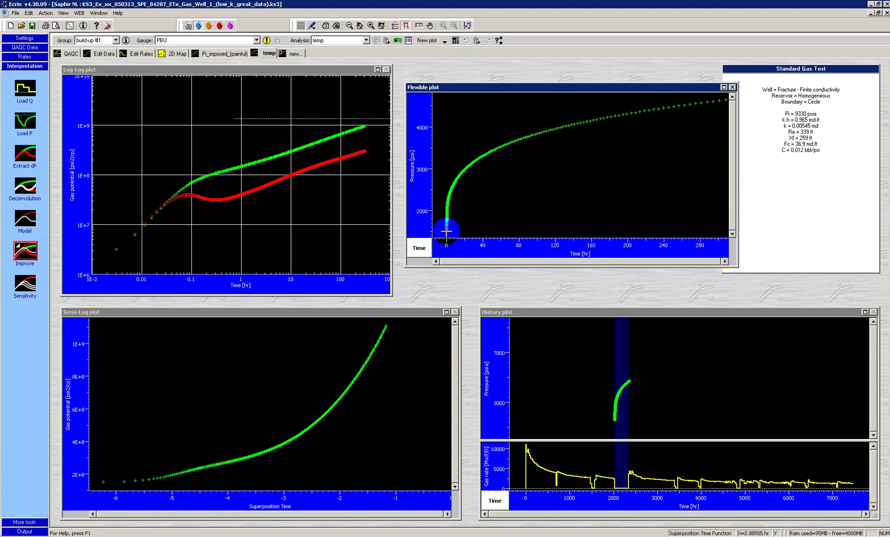
left_click_drag(445, 227, 453, 228)
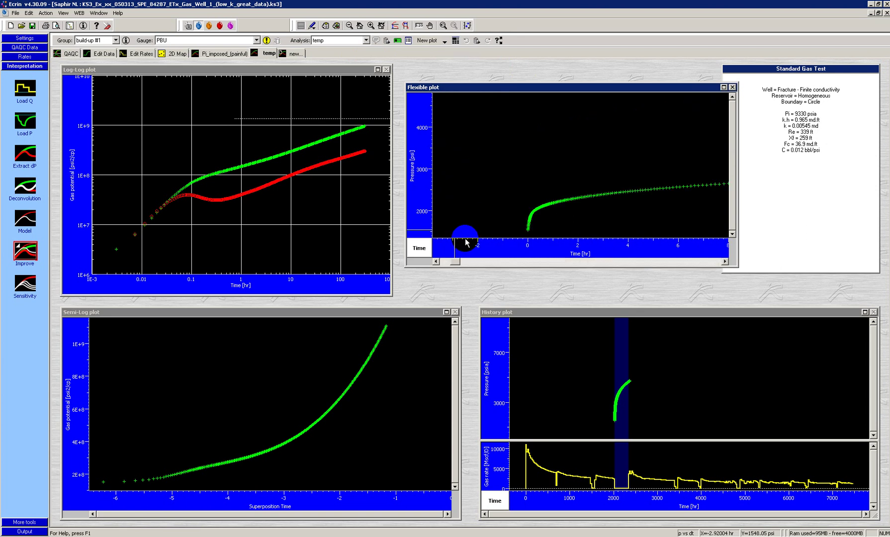
left_click(406, 26)
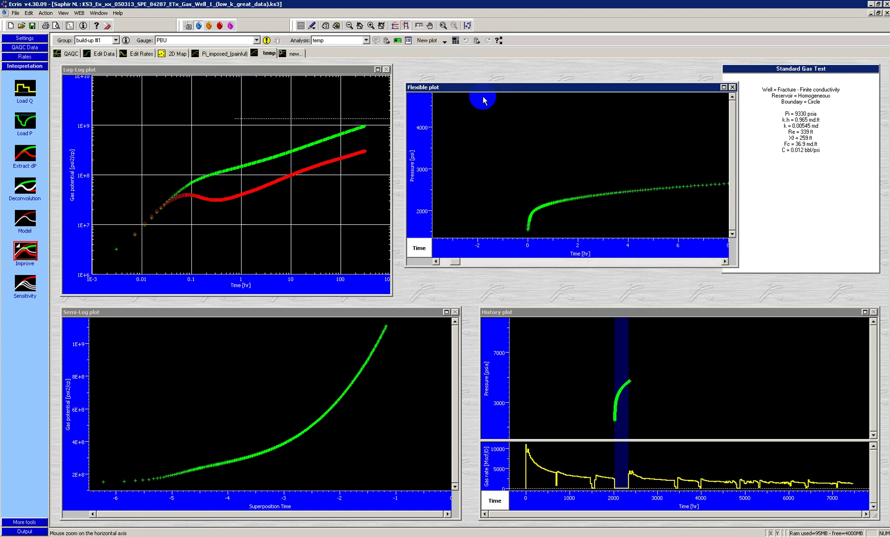
left_click_drag(523, 214, 544, 220)
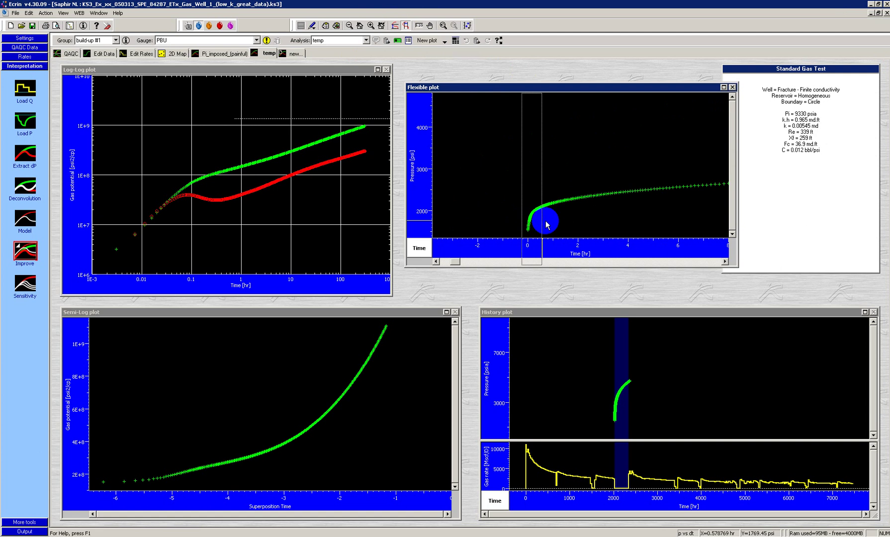
left_click(394, 25)
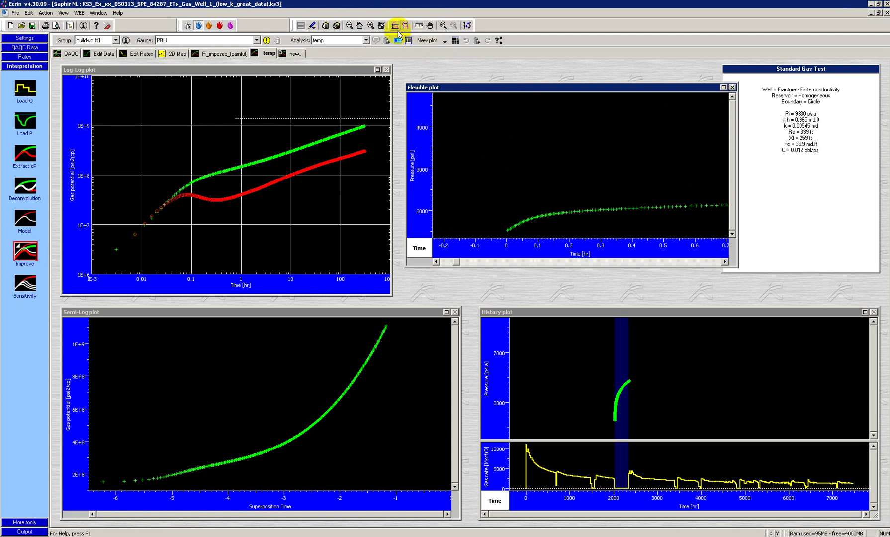
left_click_drag(510, 200, 519, 235)
left_click_drag(538, 94, 538, 95)
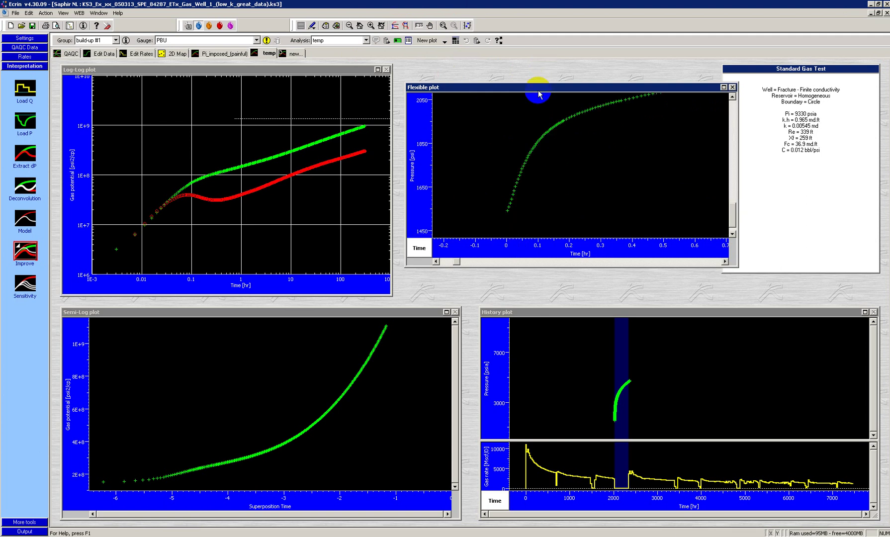
double_click(537, 90)
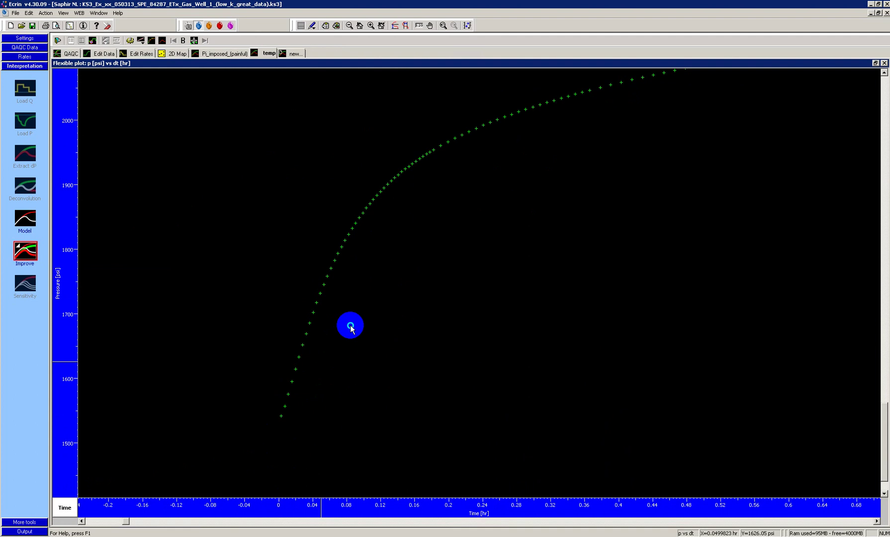
Fit regression Line #1 between two early-time limits on the Flexible plot.
right_click(351, 327)
mouse_move(385, 353)
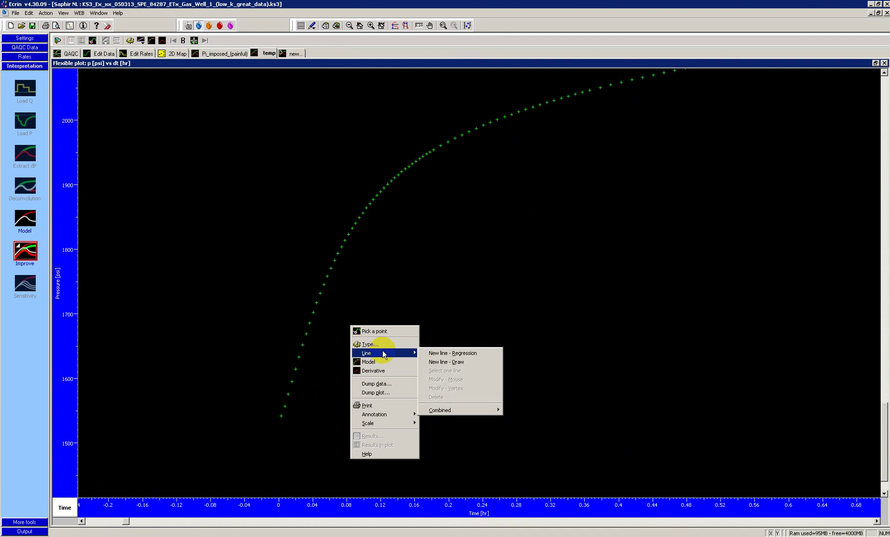
left_click(443, 353)
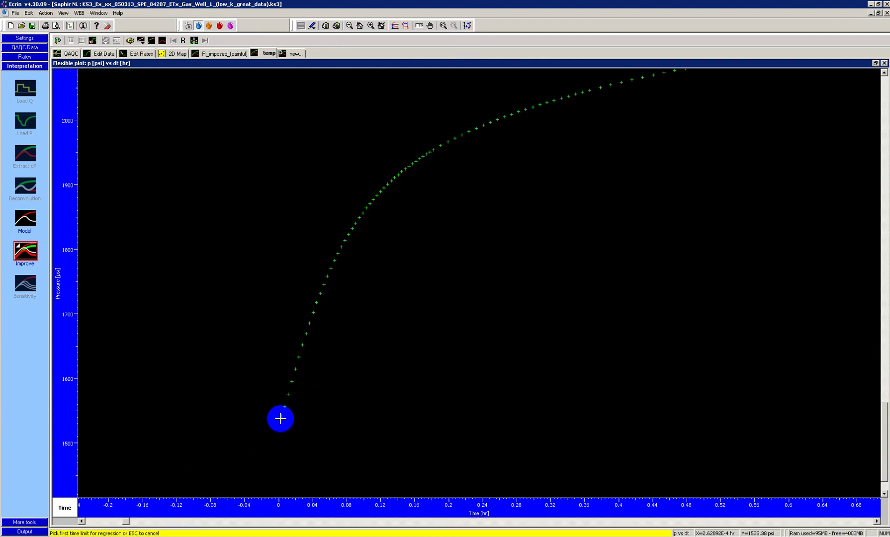
left_click(281, 418)
left_click(300, 349)
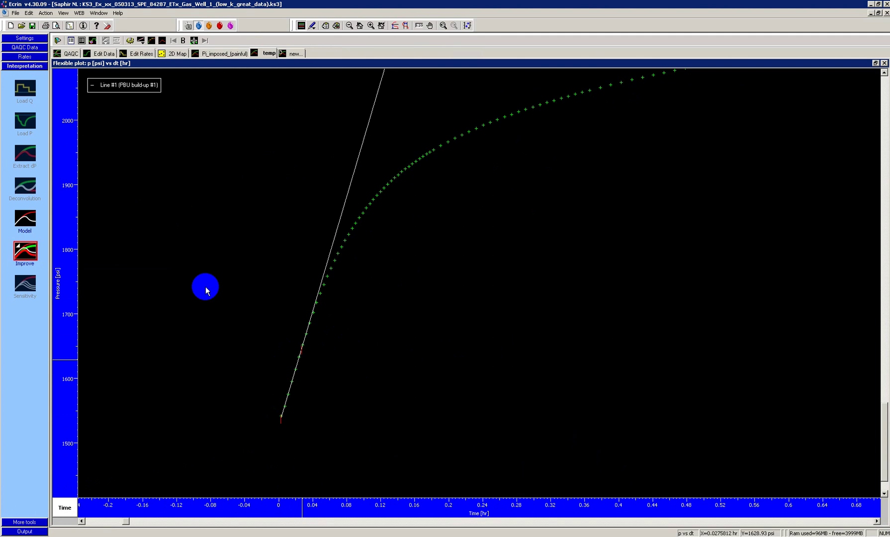
Review Line #1 results: slope 4442.53 psi/hr, intercept 1526.23 psia.
left_click(71, 40)
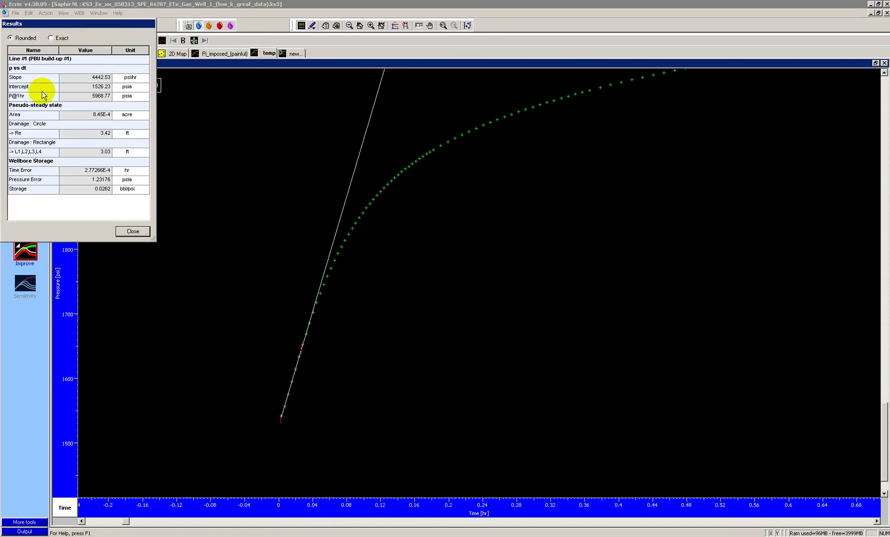
left_click_drag(95, 29, 209, 103)
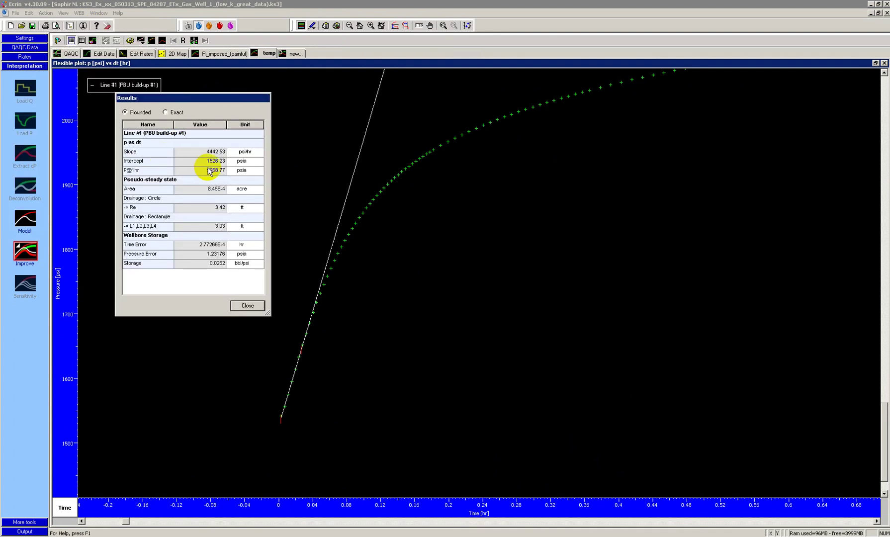
left_click(252, 307)
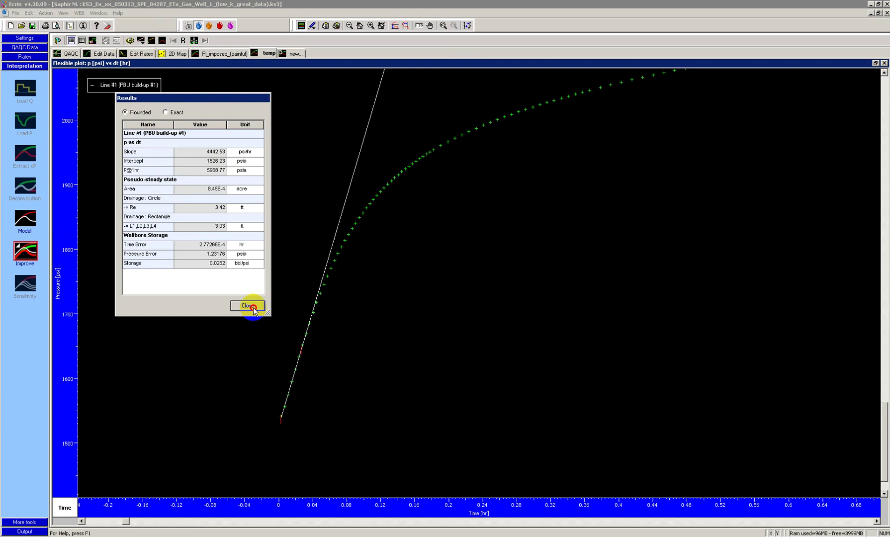
Delete the regression line, then remove a misplaced horizontal hand-drawn line.
right_click(385, 292)
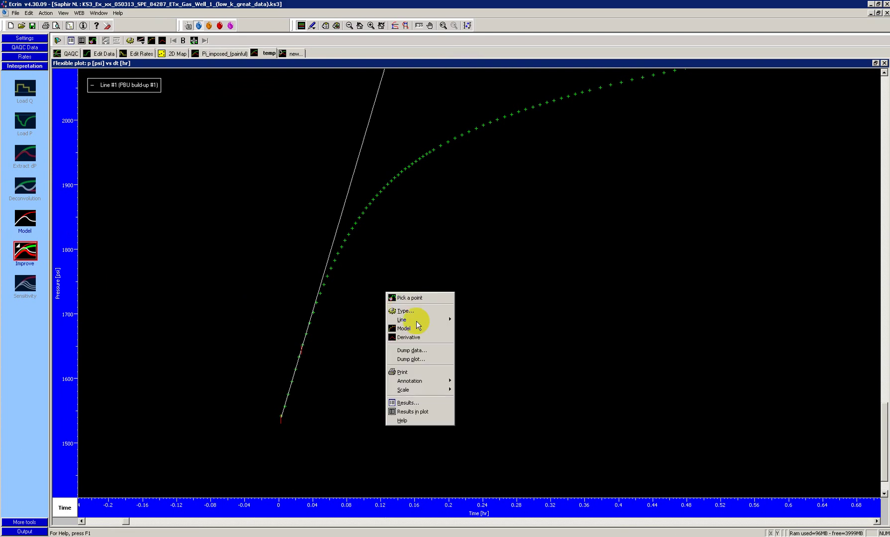
mouse_move(423, 321)
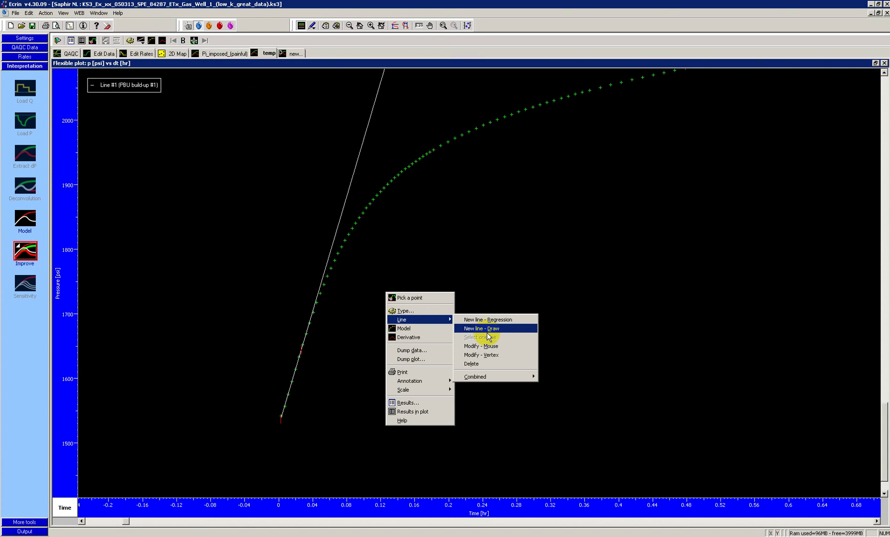
left_click(479, 364)
right_click(429, 267)
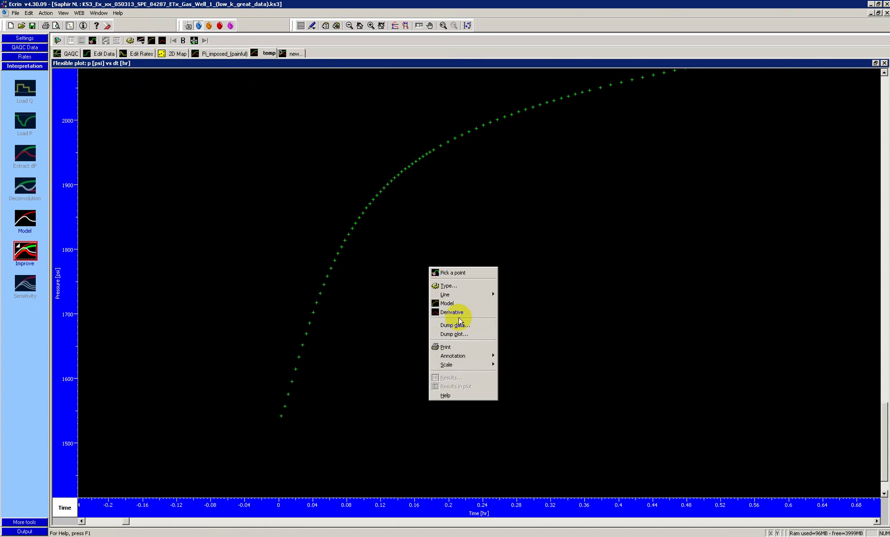
mouse_move(462, 296)
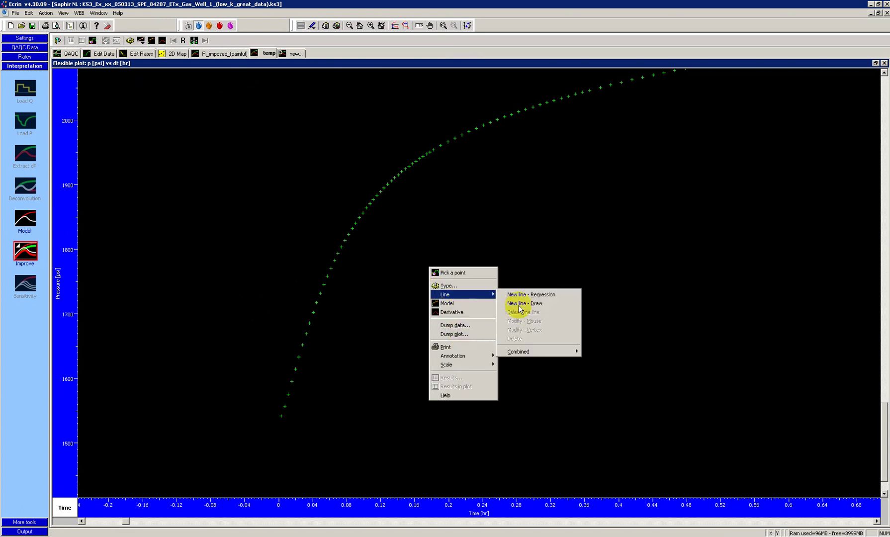
left_click(521, 301)
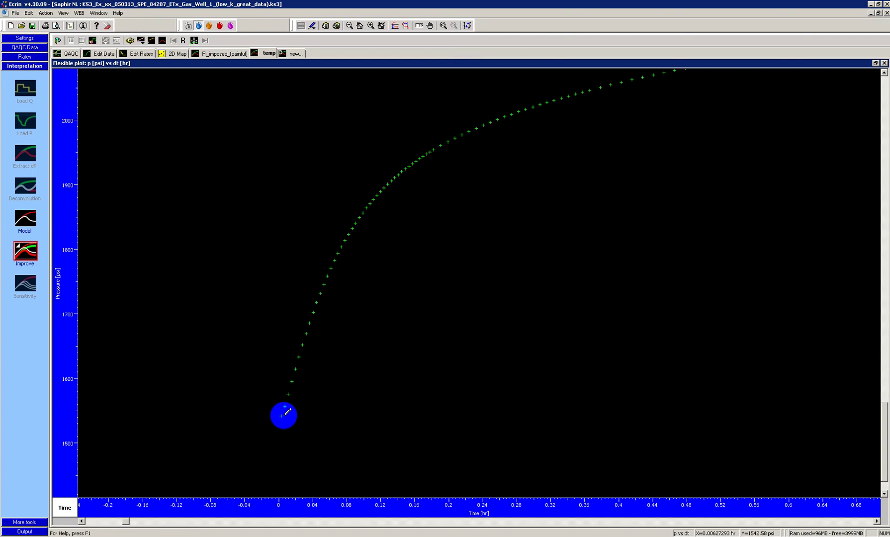
left_click(281, 416)
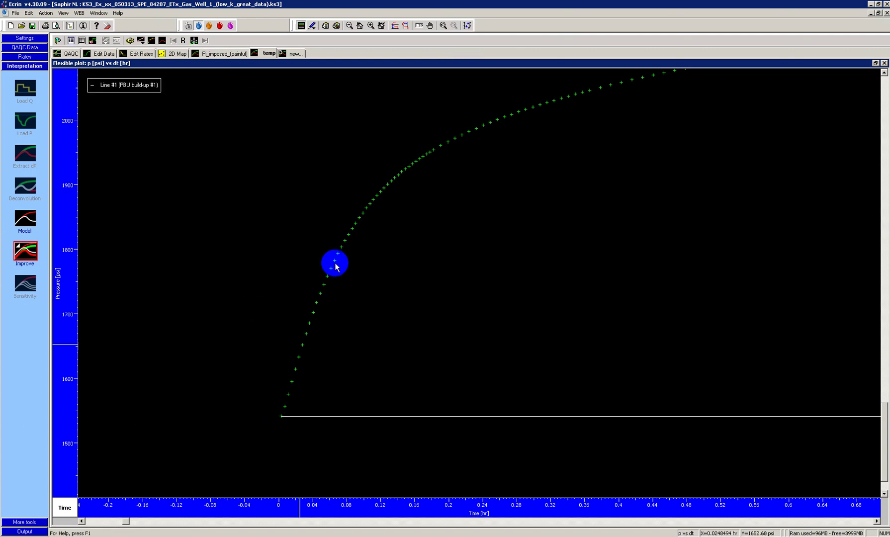
right_click(359, 296)
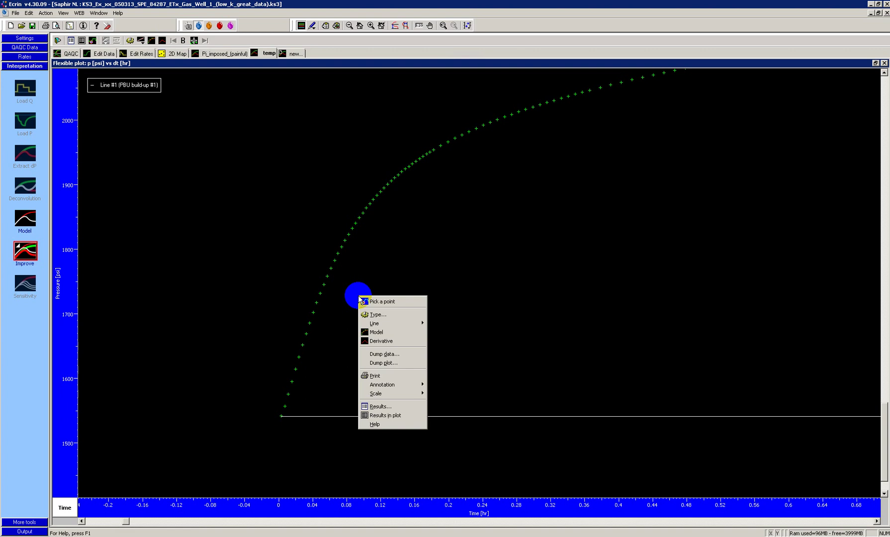
mouse_move(394, 324)
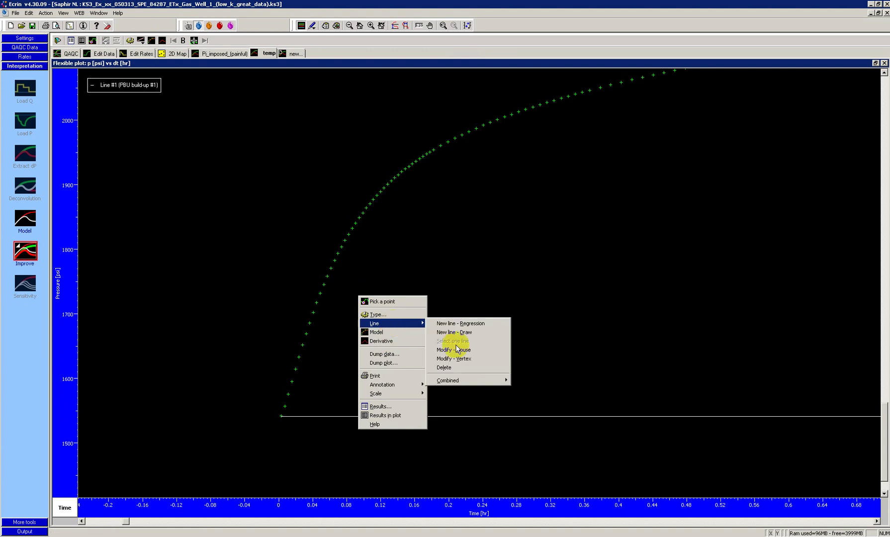
left_click(454, 368)
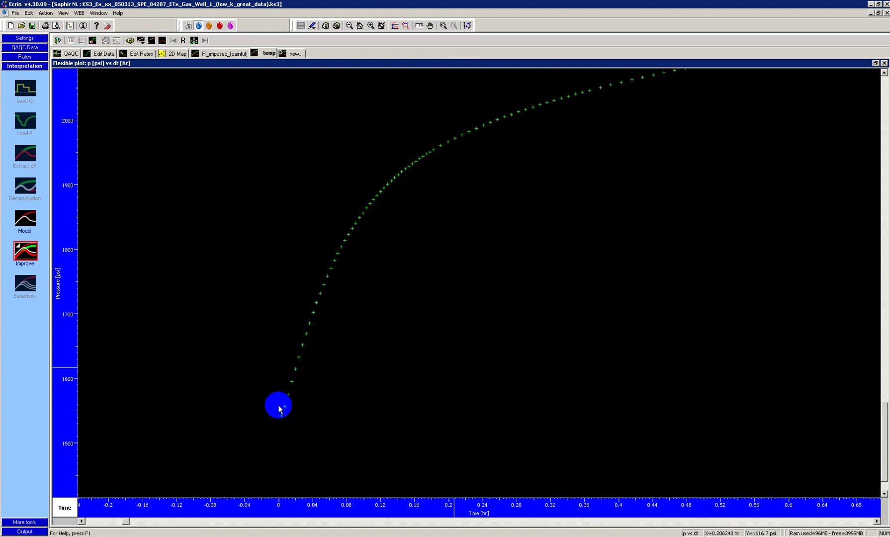
Hand-draw Line #1 along the early points: slope 4556.68 psi/hr, intercept 1521.79 psia.
right_click(270, 378)
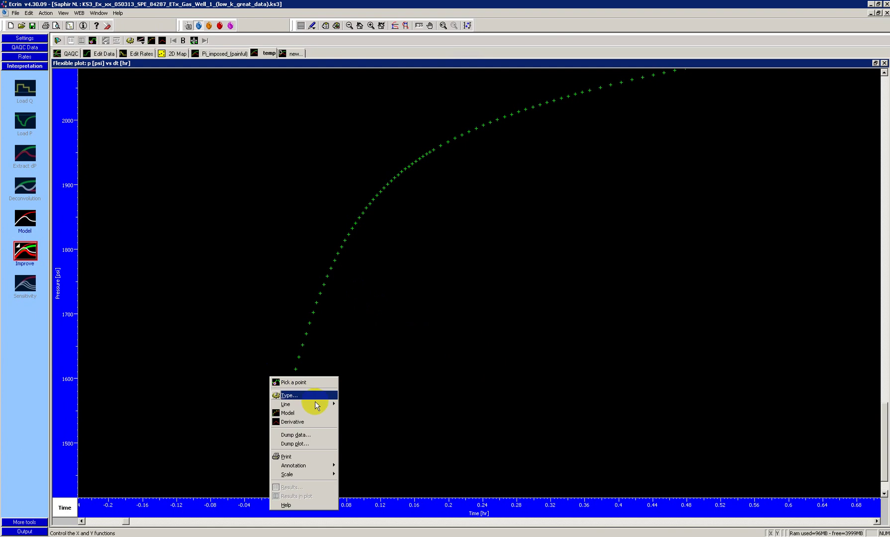
mouse_move(319, 404)
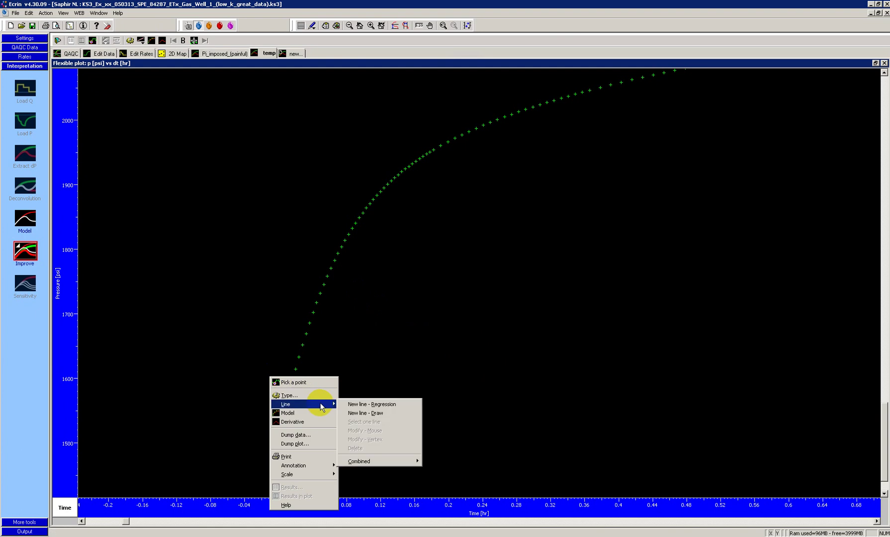
left_click(366, 412)
mouse_move(281, 416)
left_mouse_down()
mouse_move(308, 298)
mouse_move(339, 217)
left_mouse_up()
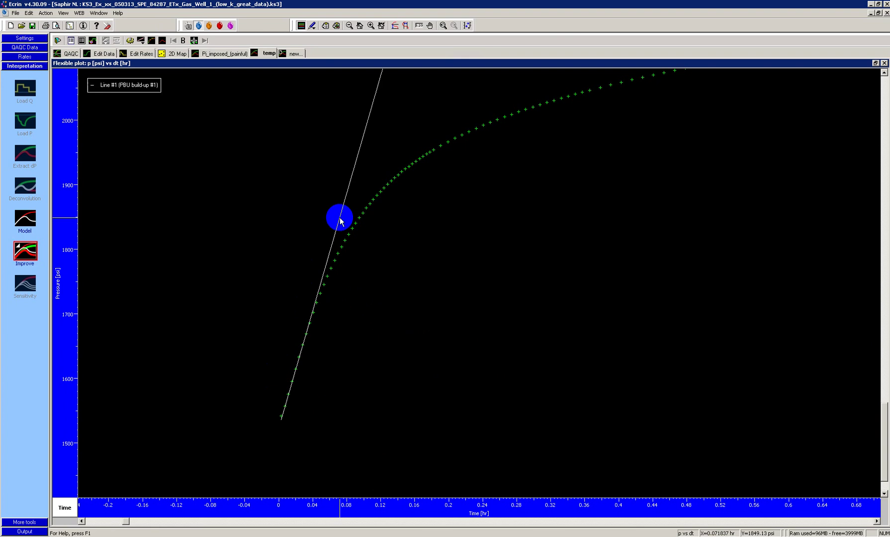
left_click(70, 40)
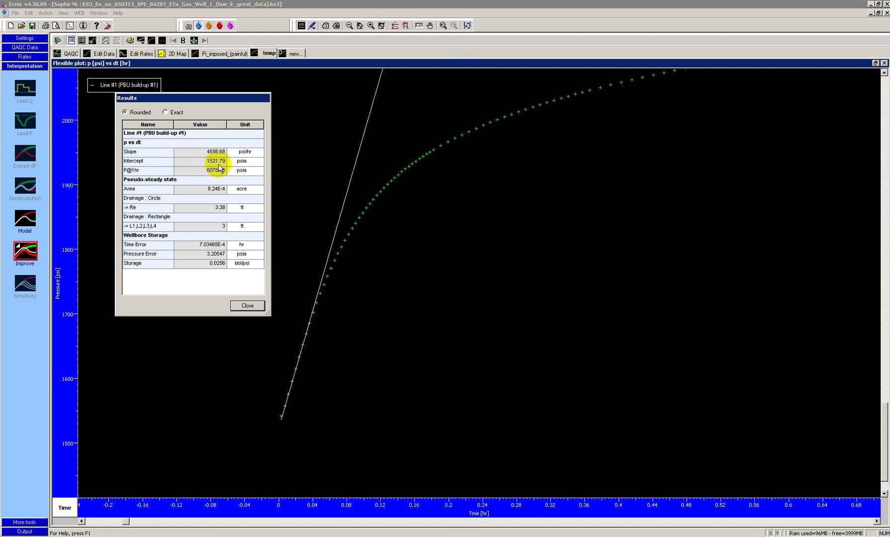
left_click(249, 304)
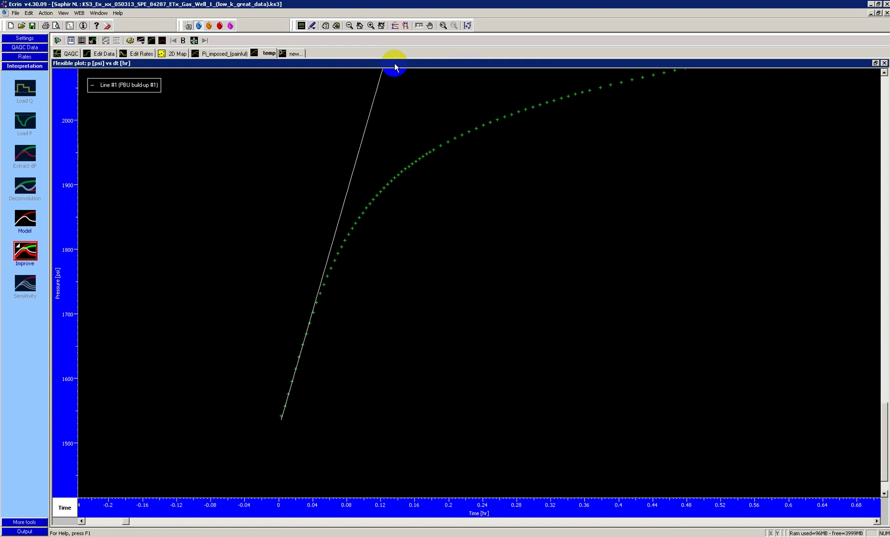
Restore the Flexible plot beside the Log-Log, Semi-Log and History plots.
left_click(394, 63)
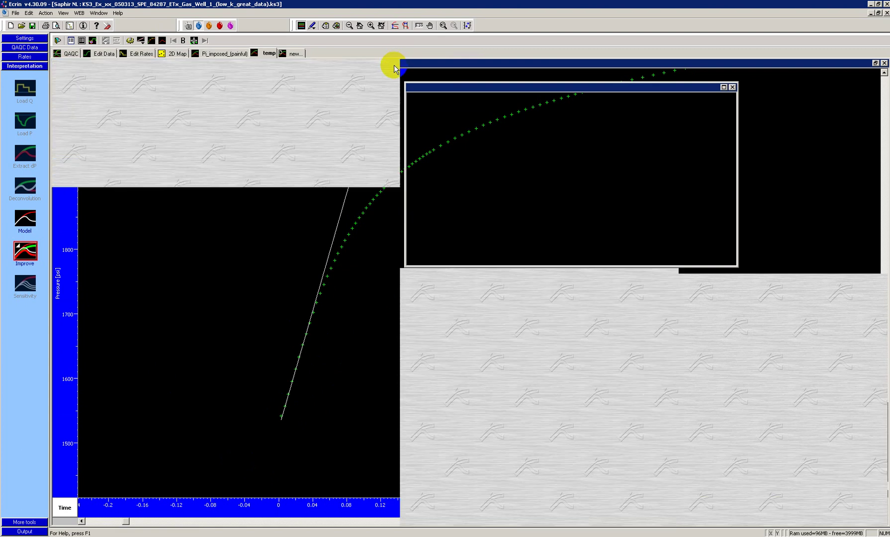
left_click(620, 413)
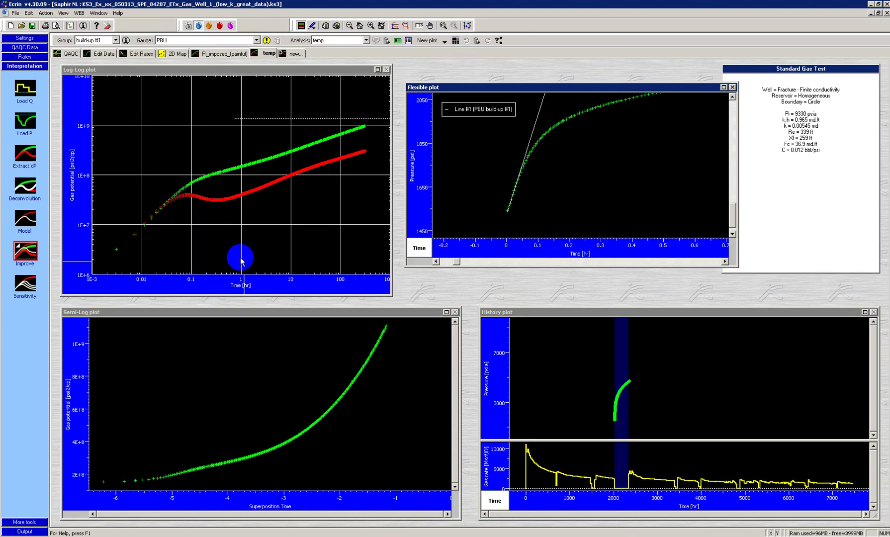